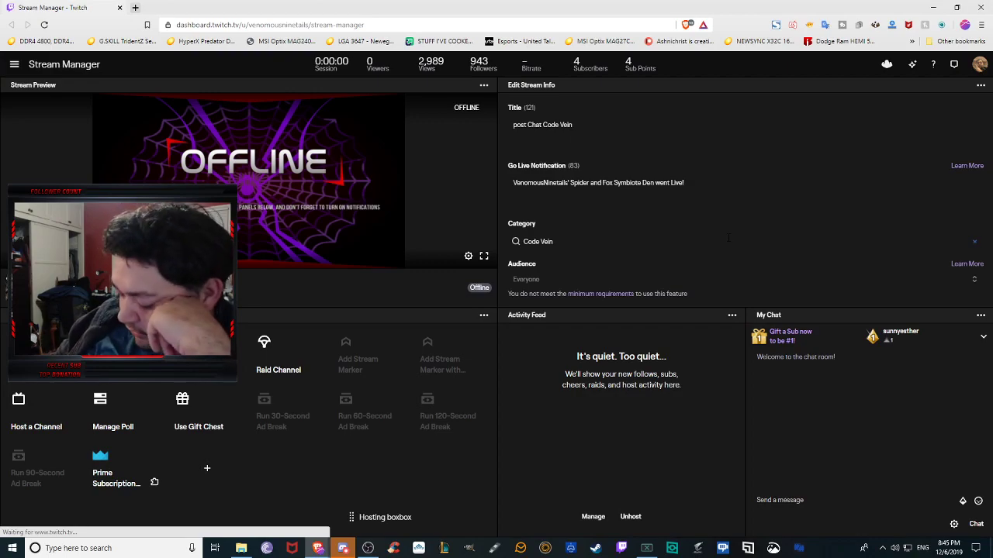
Step: Scroll down the dashboard to reveal the Hidden Menu listing the five panel toggles
scroll(729, 238, "down", 1)
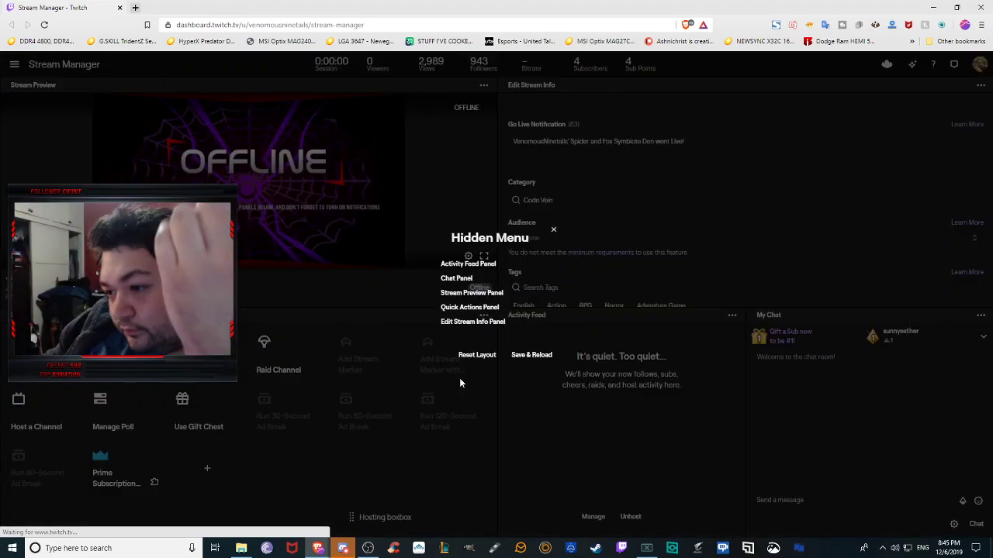
Step: Set Night Eye to Normal for dashboard.twitch.tv and dismiss its popup
left_click(941, 25)
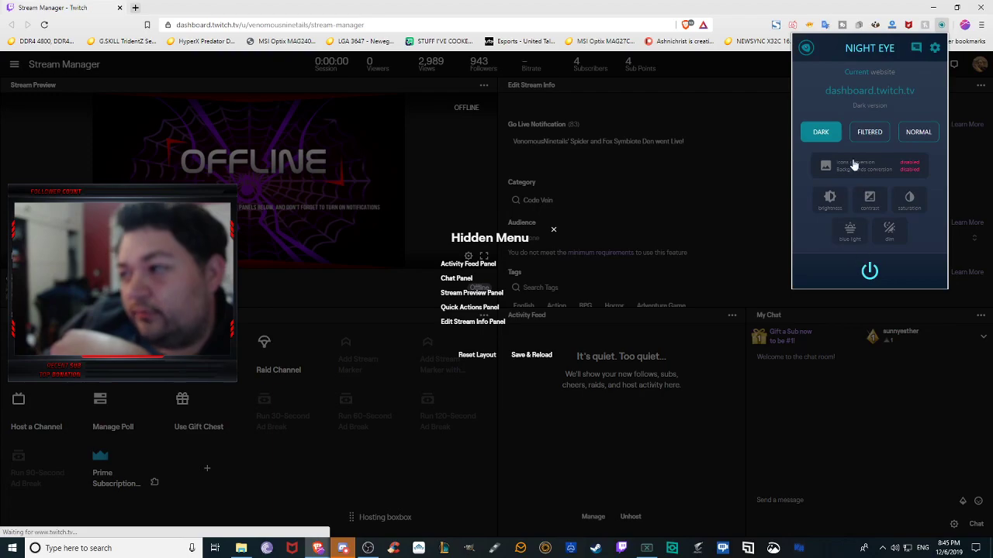
left_click(915, 133)
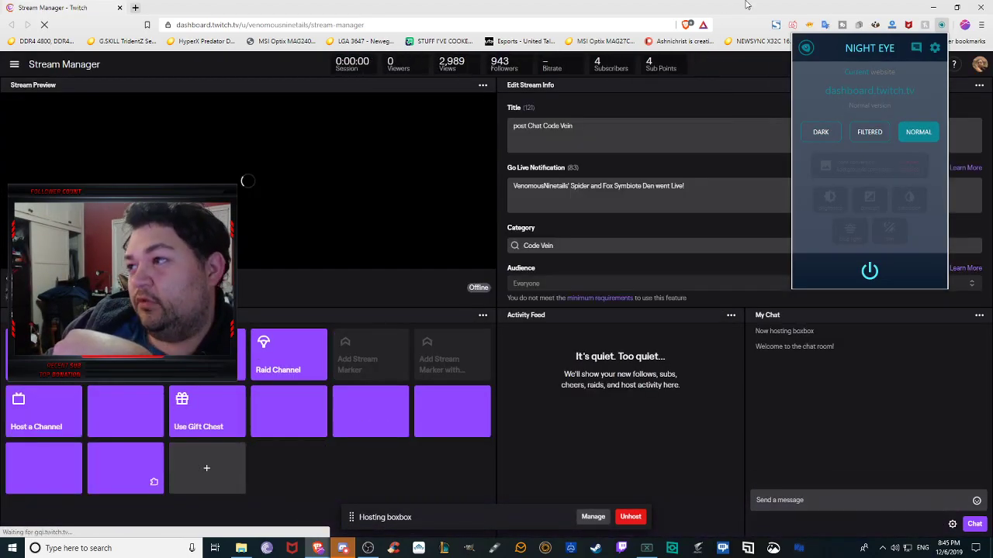
left_click(698, 282)
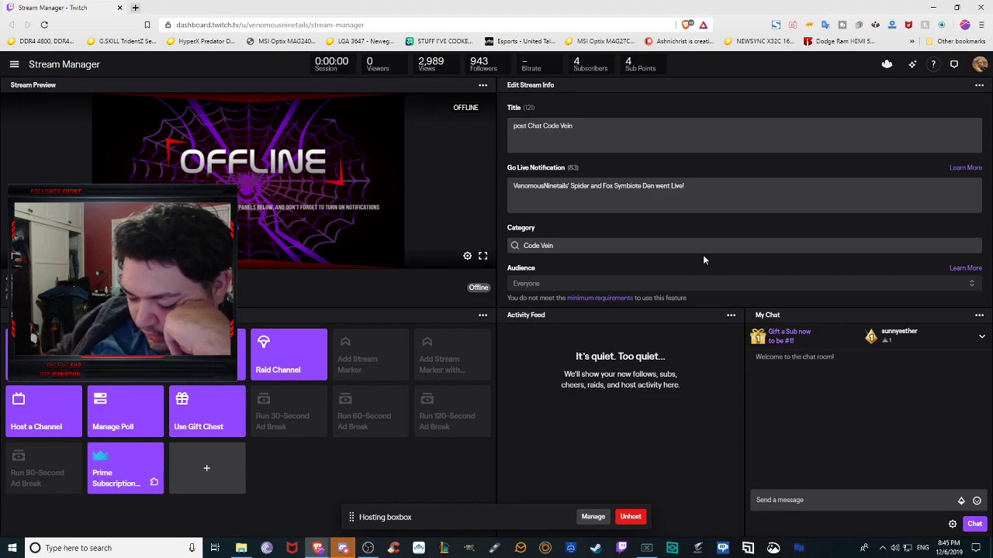
Step: Switch off Edit Stream Info Panel in the Hidden Menu, then Save & Reload
key("ctrl+shift+h")
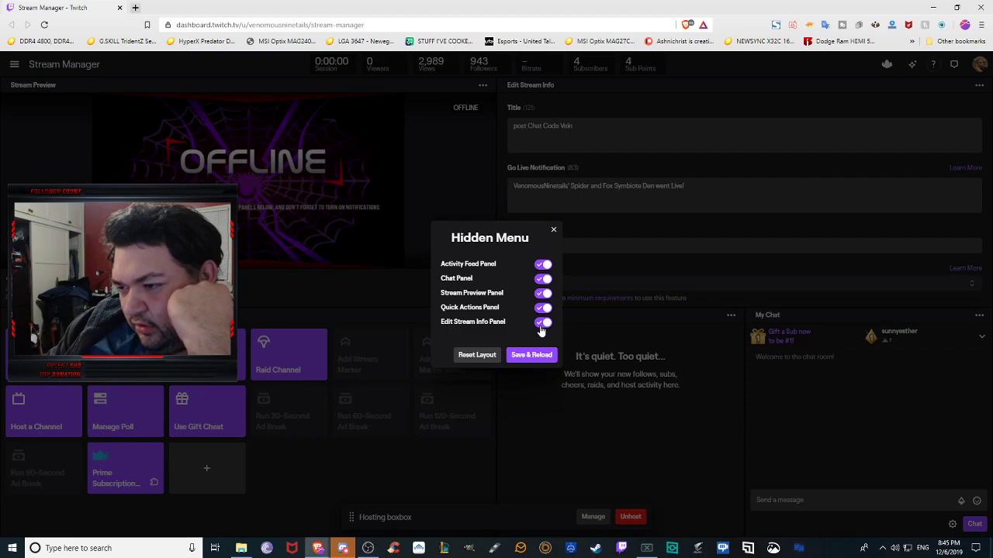
left_click(546, 322)
left_click(522, 359)
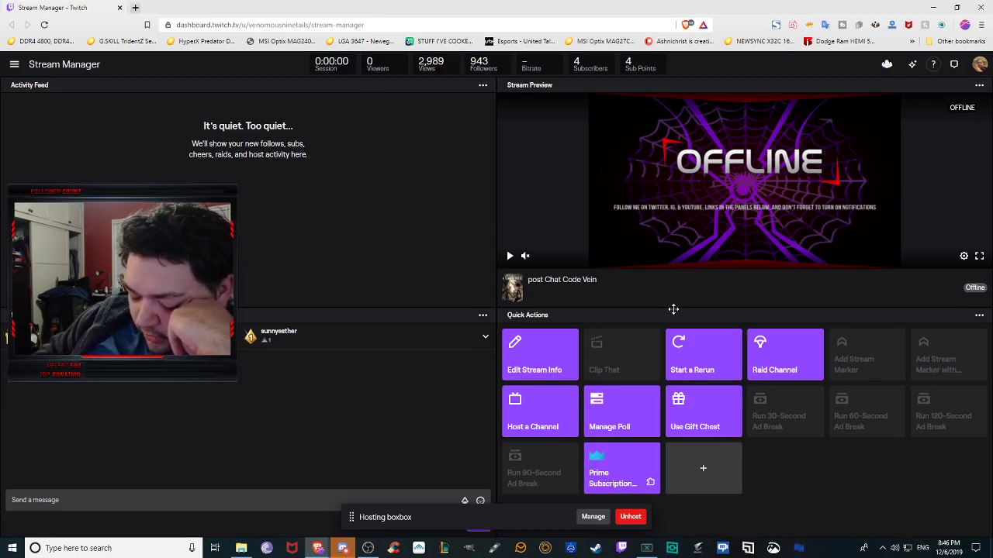
Step: Reset the layout from the Hidden Menu and scroll the restored Edit Stream Info panel
left_click(673, 309)
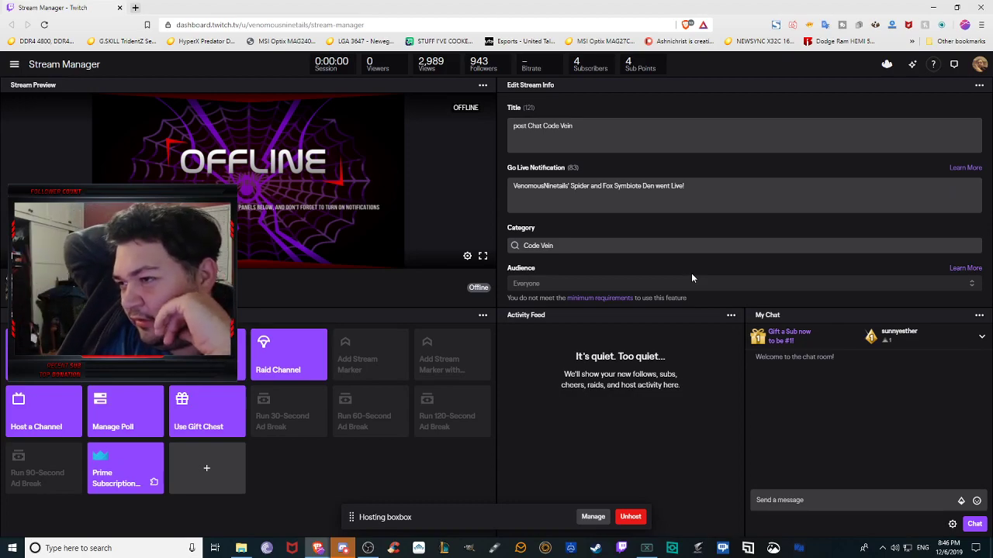
scroll(702, 281, "down", 2)
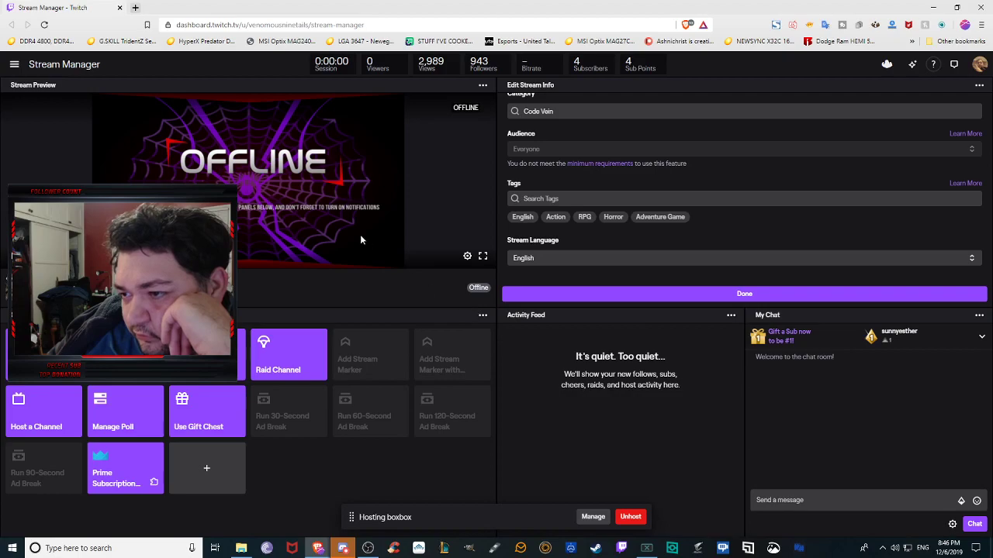
key("ctrl+a")
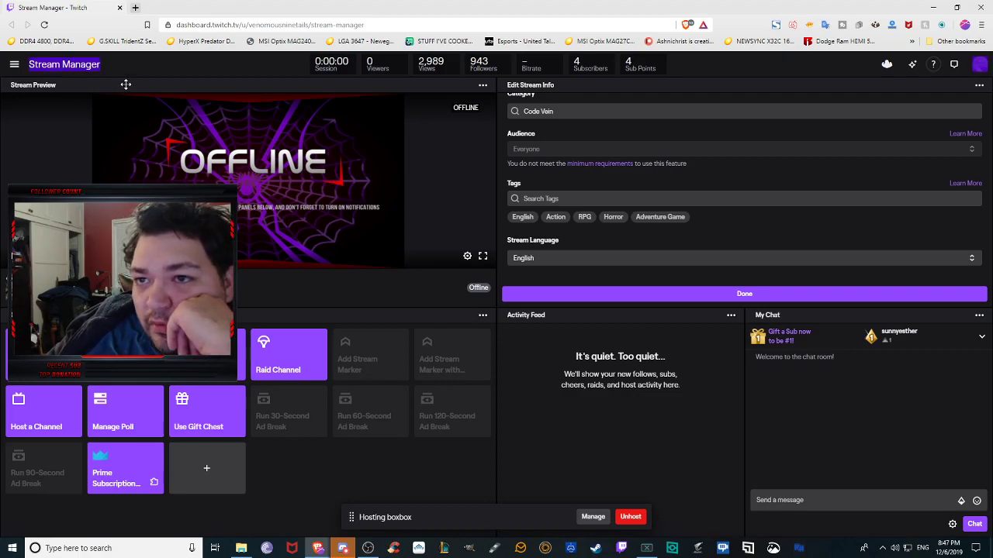
Step: Move Stream Preview to the lower left and narrow the left column
left_click_drag(126, 84, 445, 128)
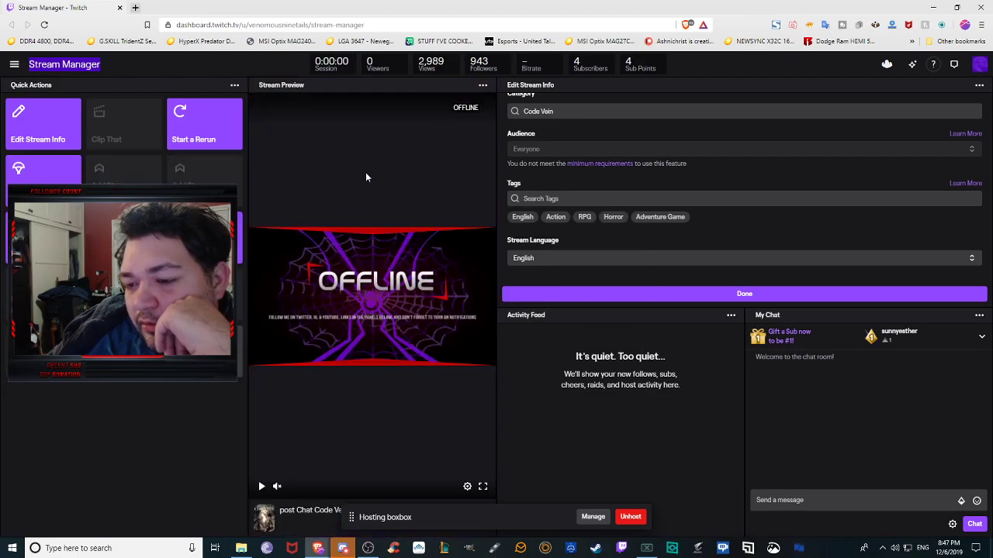
left_click_drag(394, 89, 351, 382)
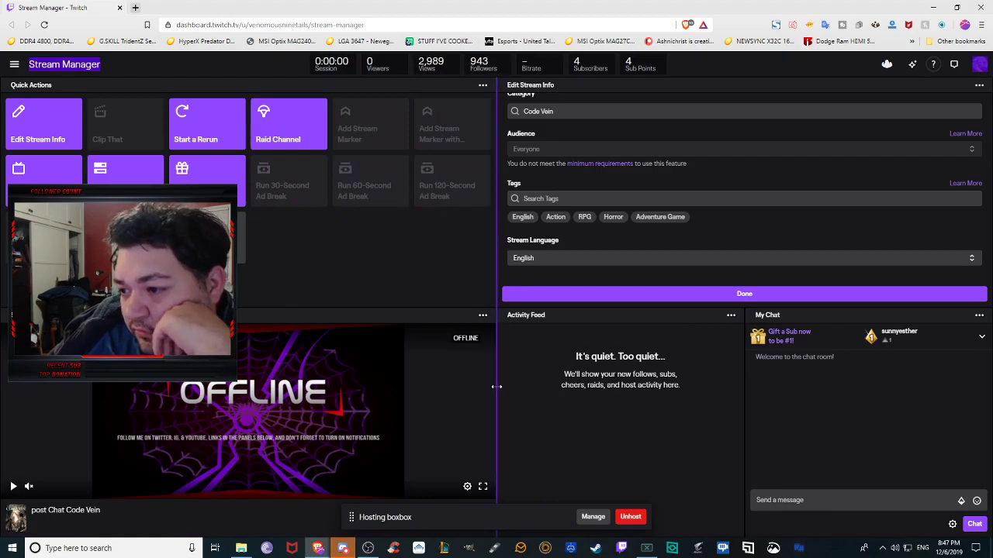
left_click_drag(487, 392, 417, 394)
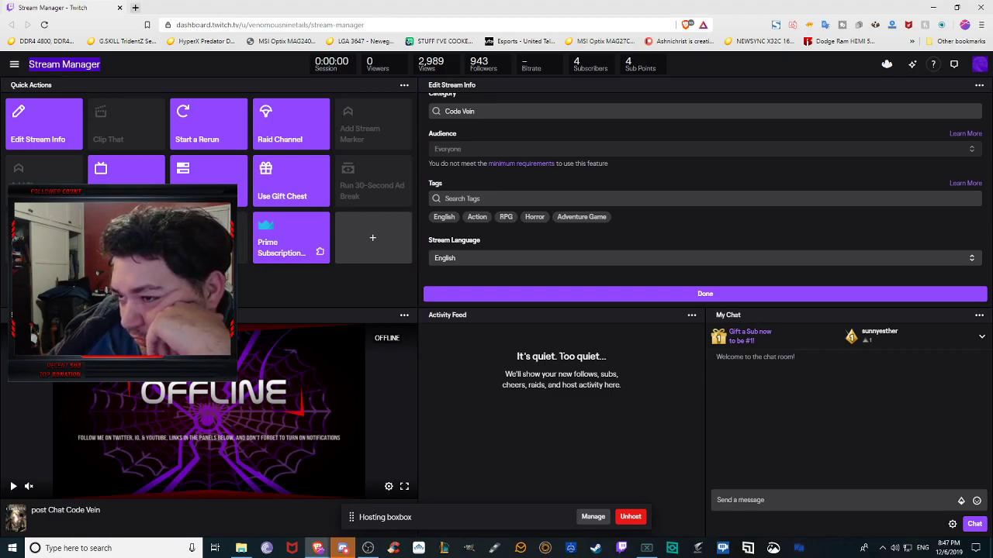
Step: Put Activity Feed bottom-left, My Chat above Stream Preview, and widen the middle column
scroll(636, 268, "up", 2)
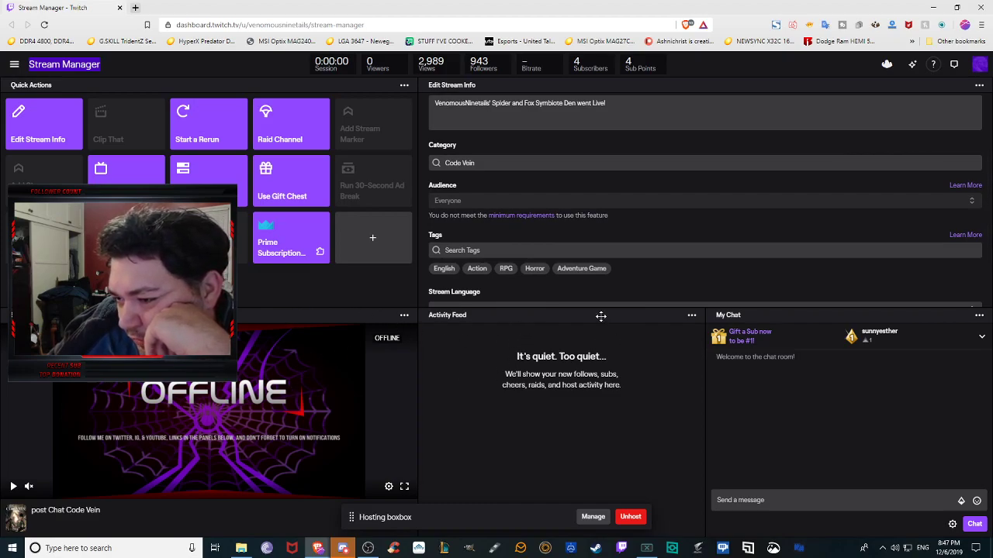
left_click_drag(601, 316, 208, 533)
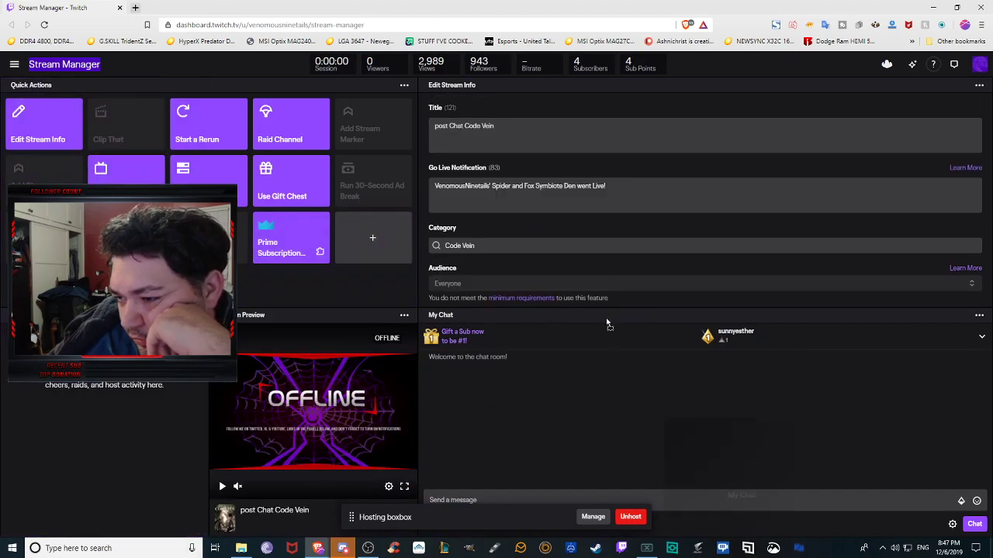
left_click_drag(605, 319, 295, 311)
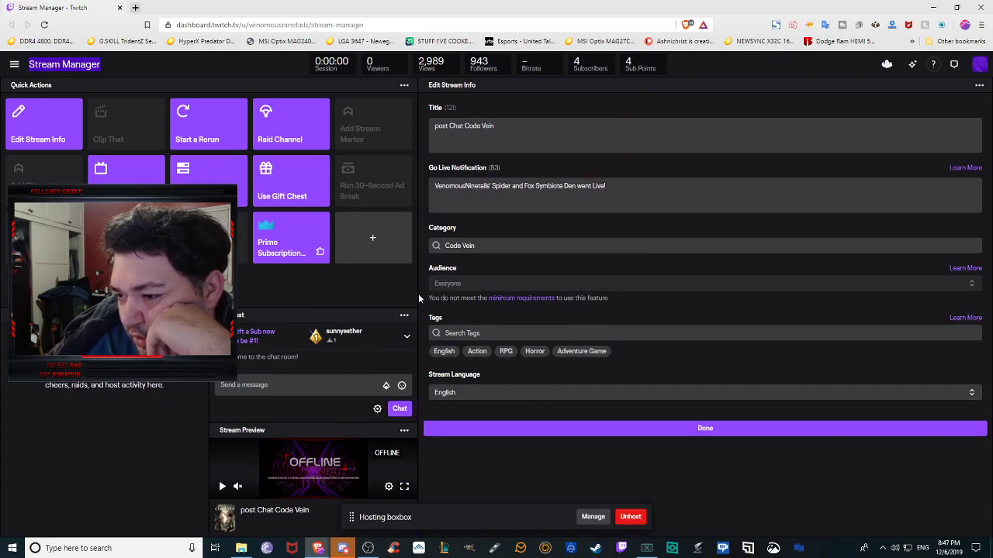
left_click_drag(419, 298, 560, 326)
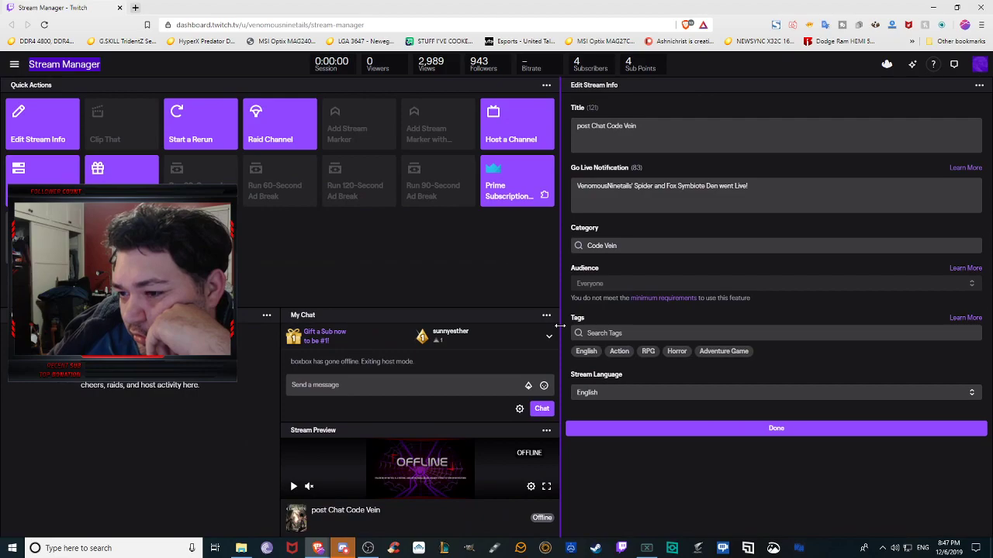
Step: Give Stream Preview its own middle column and widen it on both sides
left_click_drag(451, 435, 568, 433)
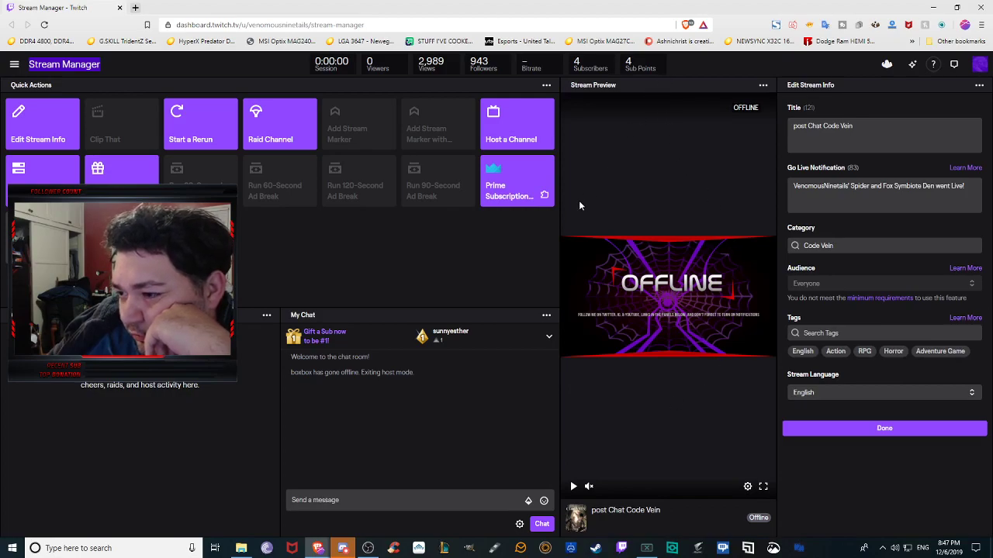
left_click_drag(558, 273, 443, 269)
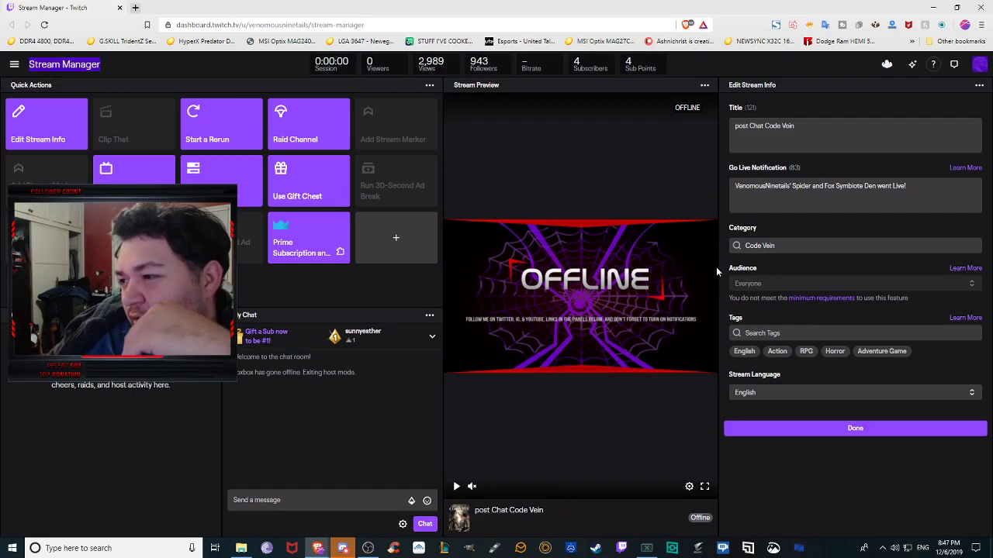
left_click_drag(717, 271, 744, 266)
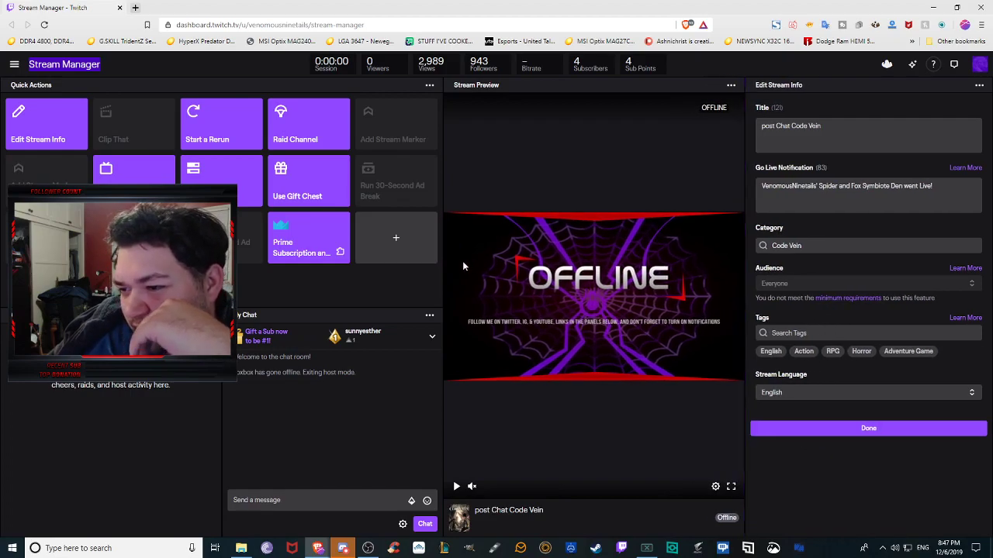
left_click_drag(443, 287, 329, 291)
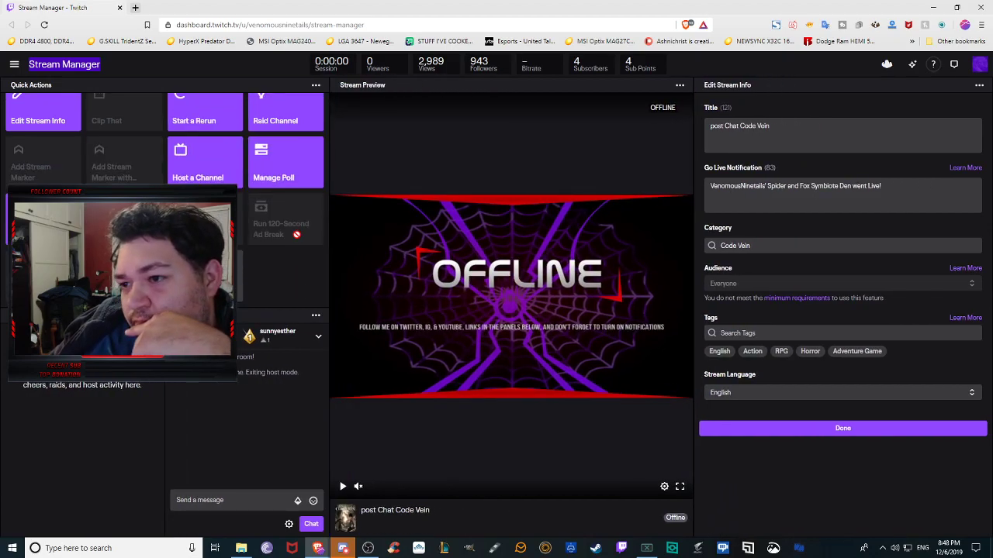
scroll(308, 241, "up", 1)
left_click_drag(329, 286, 333, 285)
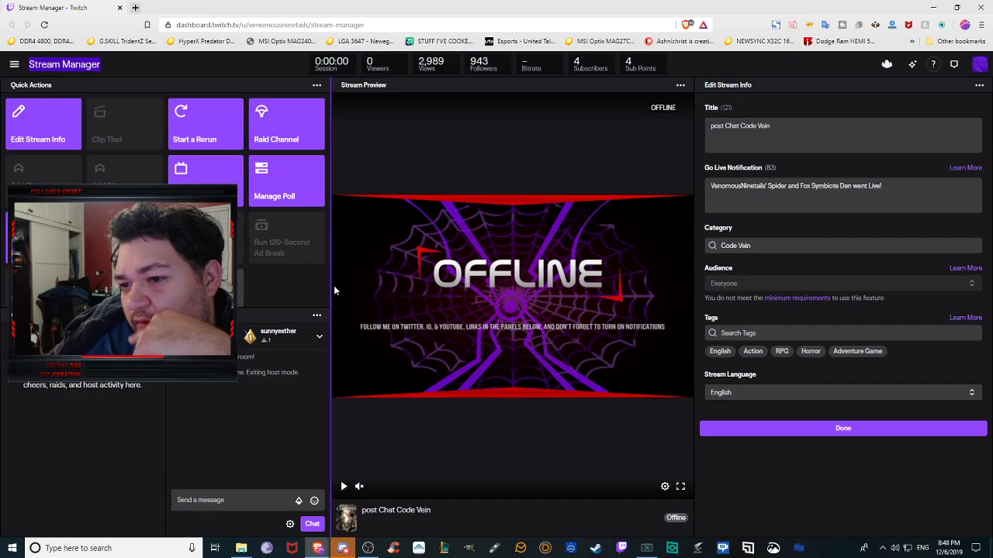
Step: Make chat taller, reveal all Quick Actions tiles, and narrow the left panels
scroll(241, 253, "down", 1)
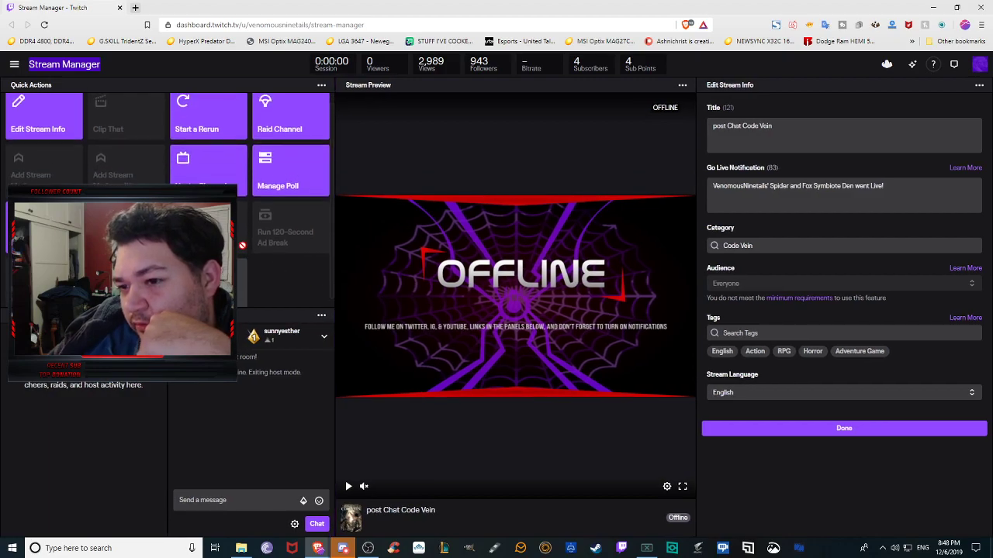
left_click_drag(168, 427, 150, 428)
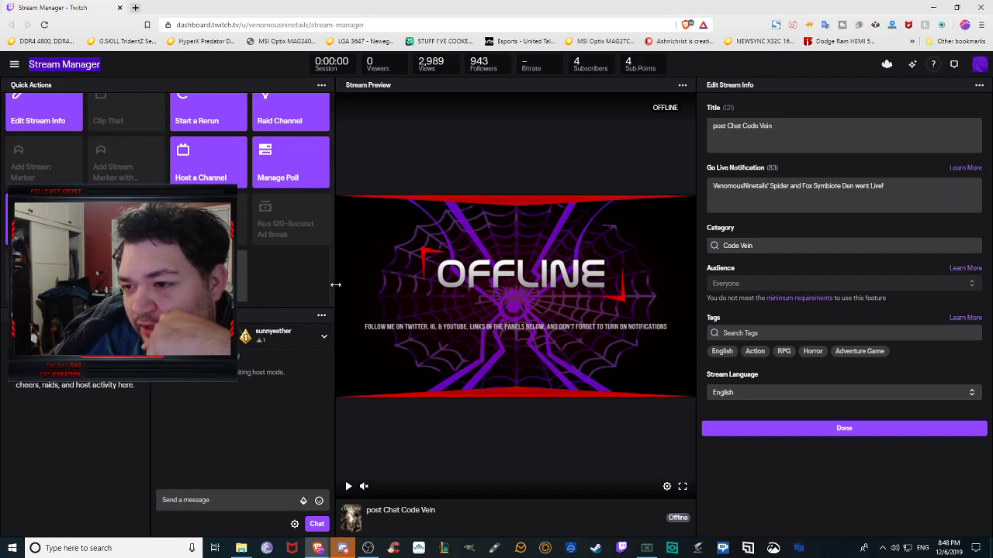
left_click_drag(331, 292, 358, 314)
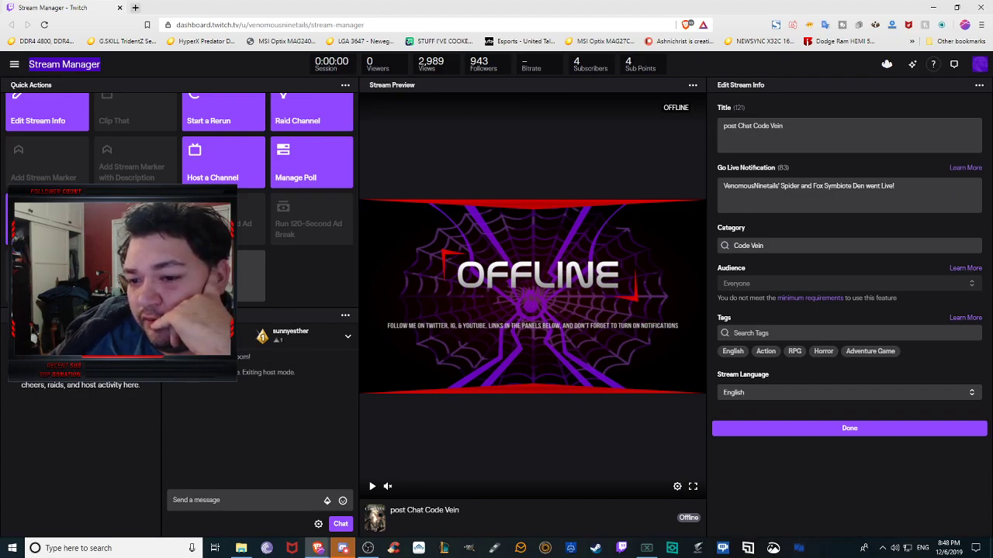
scroll(256, 299, "up", 1)
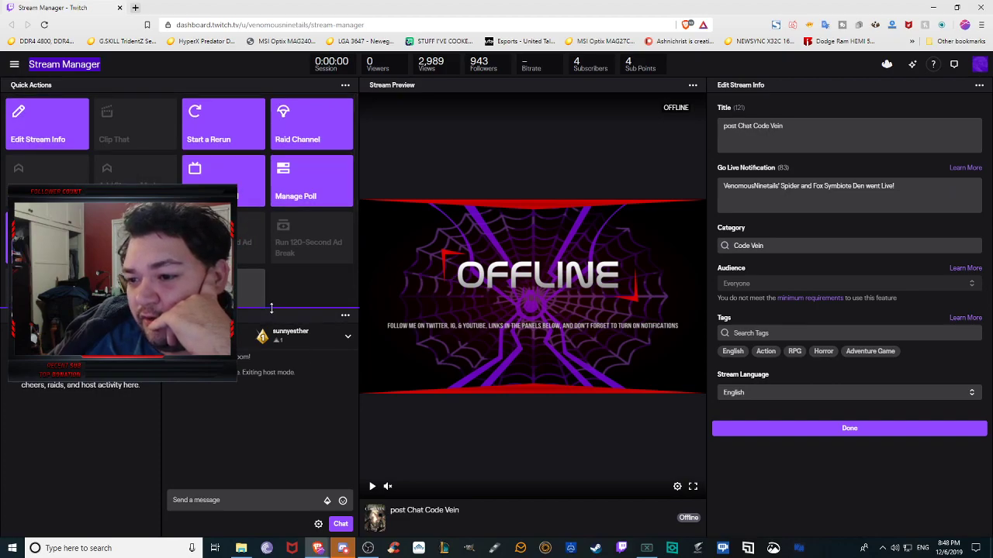
left_click_drag(262, 308, 294, 118)
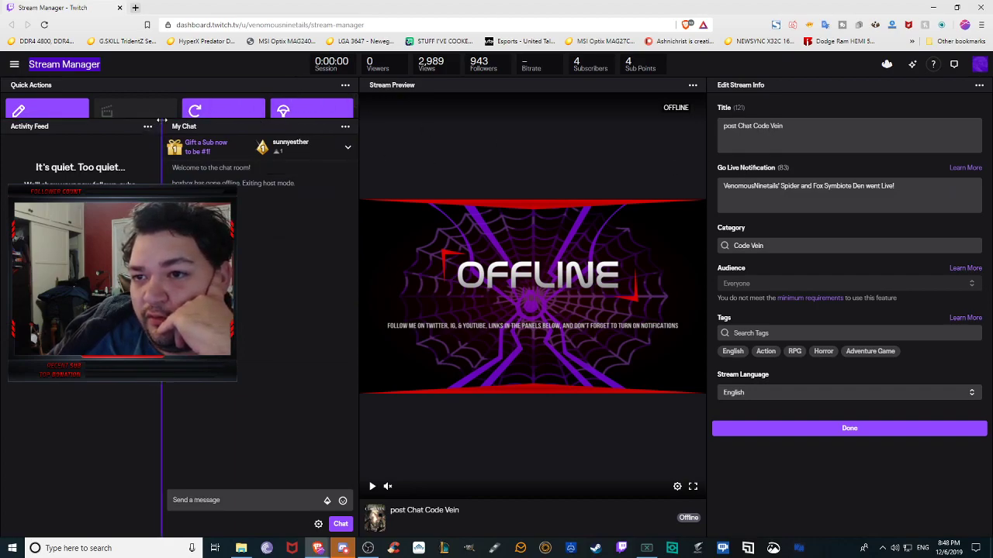
left_click_drag(168, 118, 168, 329)
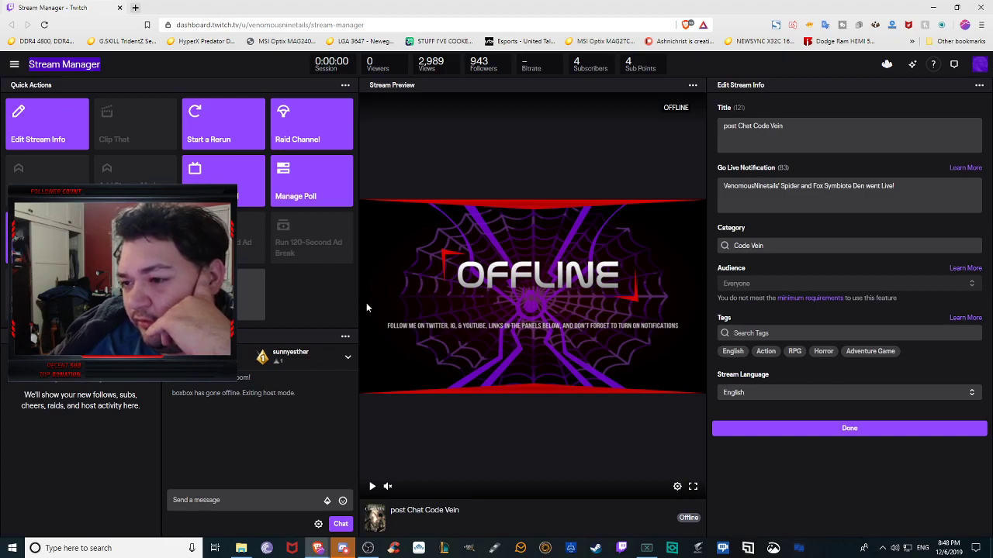
mouse_move(357, 304)
left_mouse_down()
mouse_move(324, 303)
mouse_move(342, 300)
left_mouse_up()
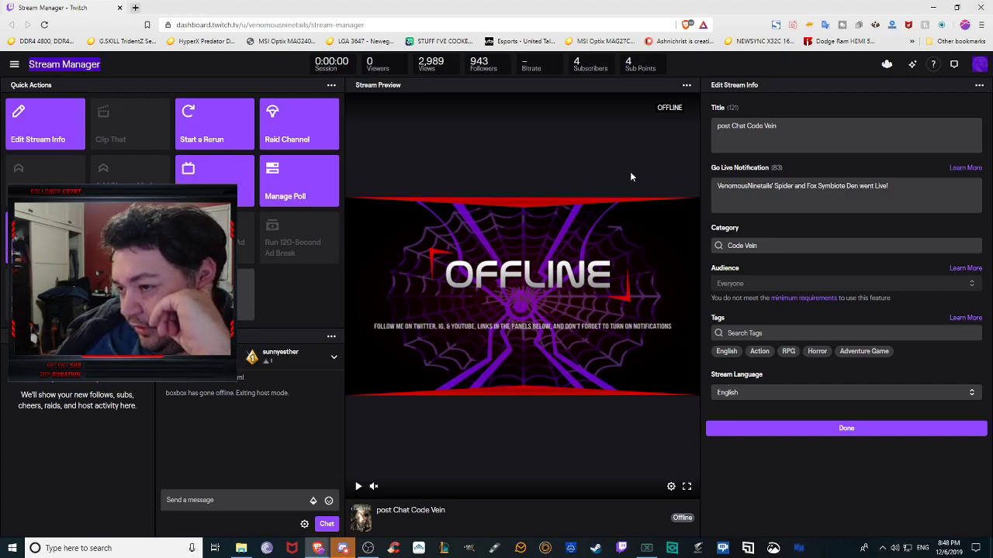
Step: Bring up the panel toggles with the Up-Down-Left-Right-B-A sequence and slightly widen the left panels
key("Up")
key("Up")
key("Down")
key("Down")
key("Left")
key("Right")
key("Left")
key("Right")
key("b")
key("a")
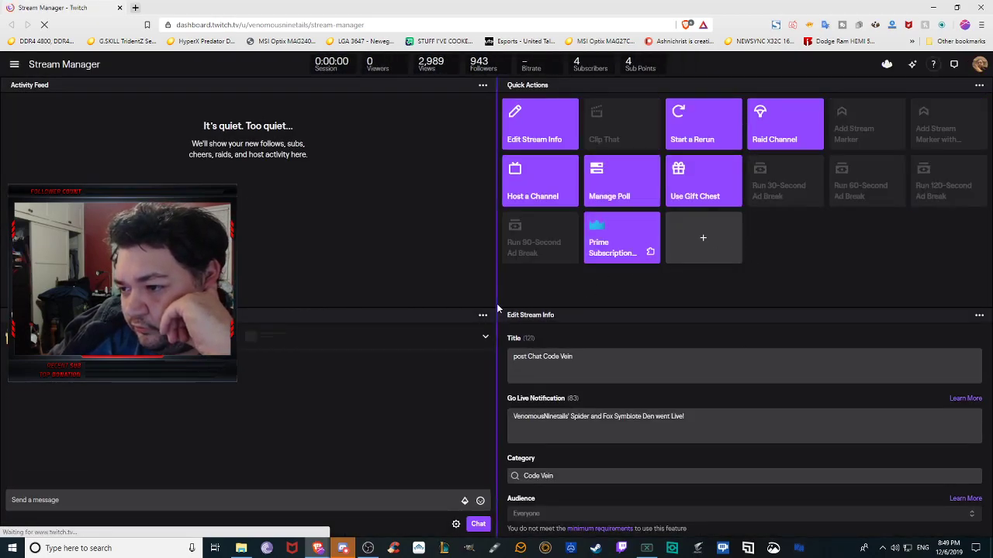
left_click_drag(499, 308, 515, 304)
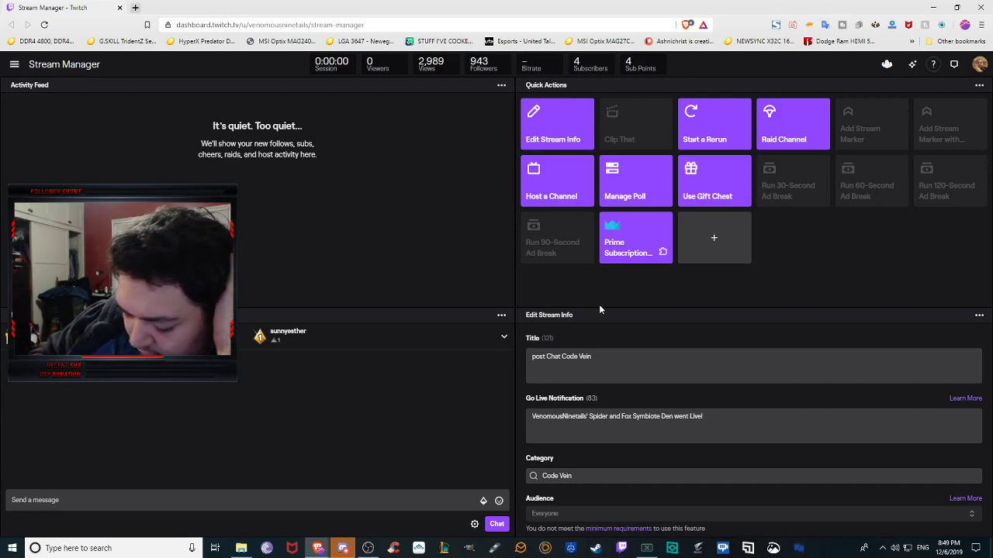
Step: Reopen the panel toggles with the same key sequence and restore the default five-panel layout
key("Up")
key("Up")
key("Down")
key("Down")
key("Left")
key("Right")
key("Left")
key("Right")
key("b")
key("a")
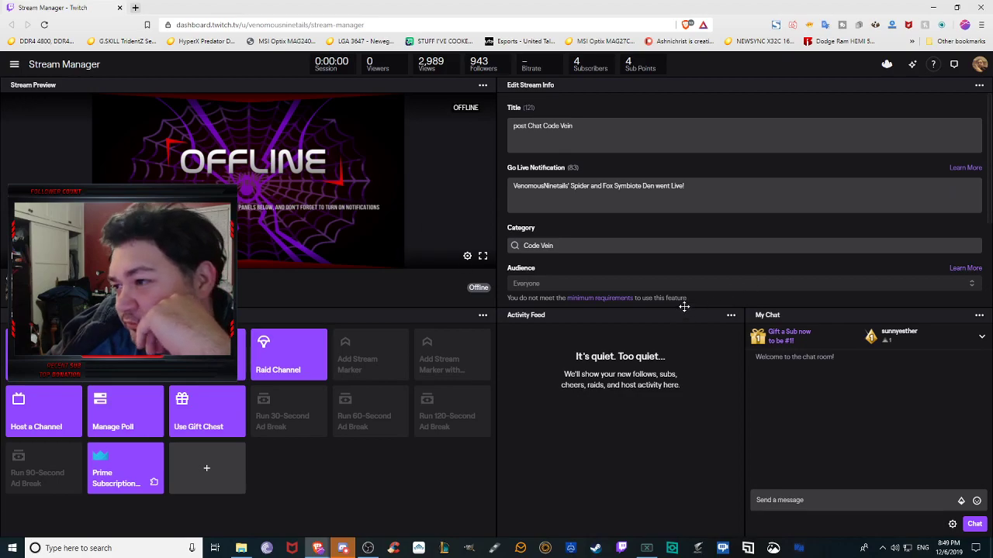
scroll(716, 238, "down", 2)
scroll(716, 237, "up", 2)
scroll(713, 238, "down", 1)
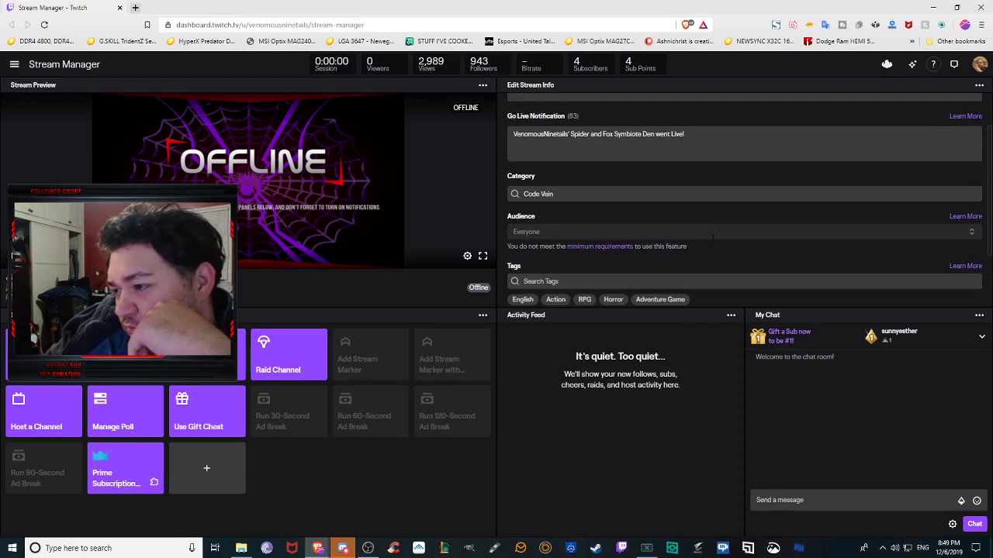
scroll(711, 241, "down", 1)
scroll(711, 242, "up", 2)
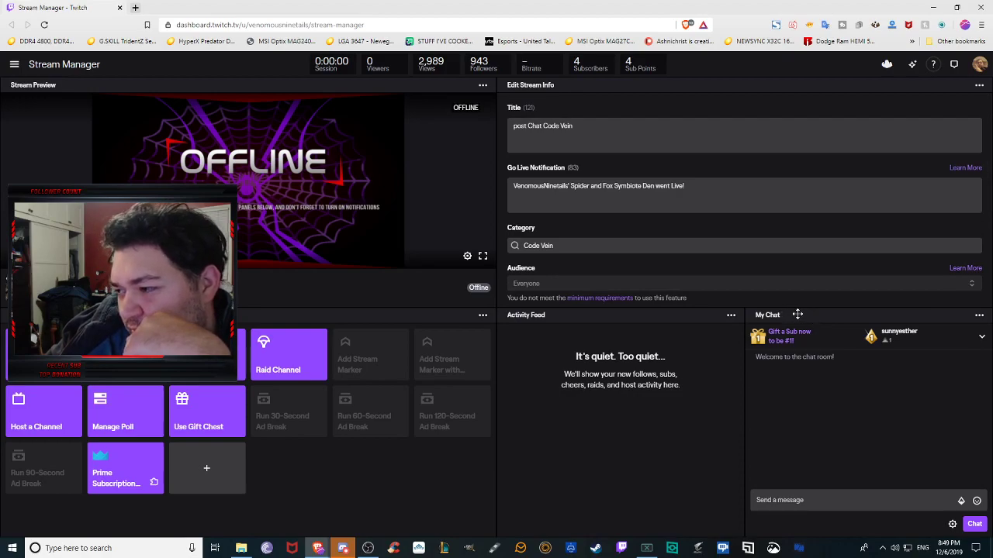
Step: Move My Chat to the top right and Edit Stream Info right of Activity Feed
left_click_drag(798, 315, 724, 149)
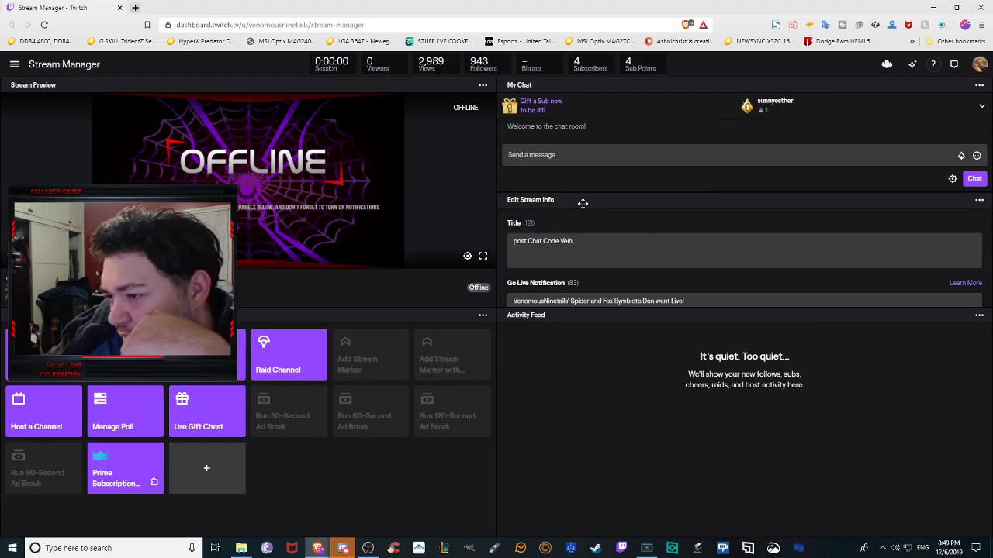
left_click_drag(584, 202, 909, 470)
scroll(758, 473, "down", 3)
scroll(758, 472, "up", 3)
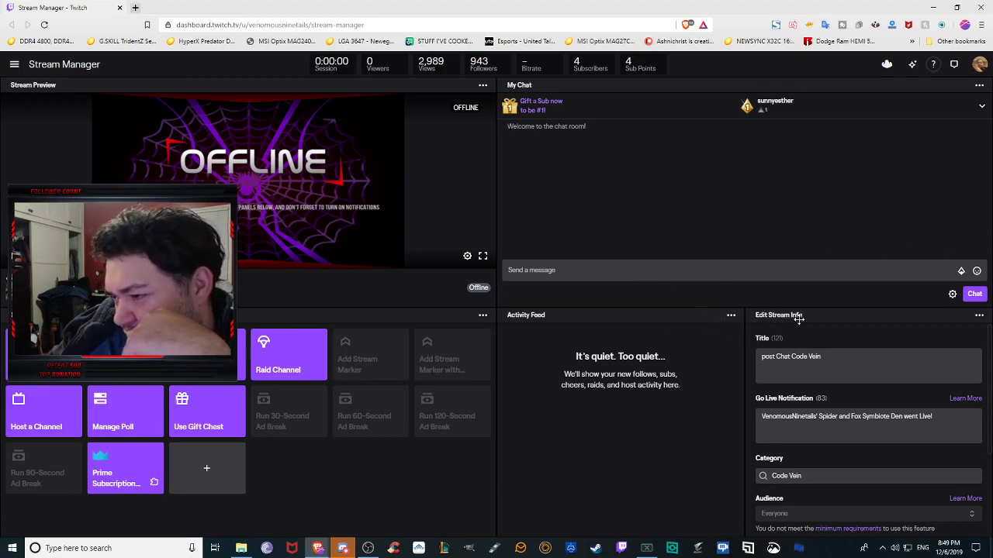
Step: Stack Activity Feed above stream info, shift stream info beside Quick Actions, widen columns
left_click_drag(688, 315, 788, 315)
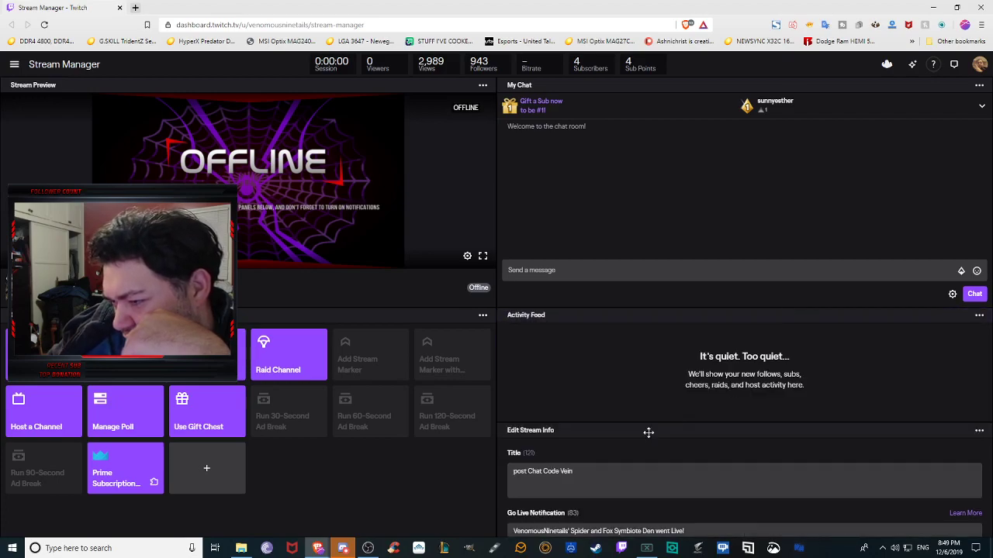
left_click_drag(649, 432, 487, 423)
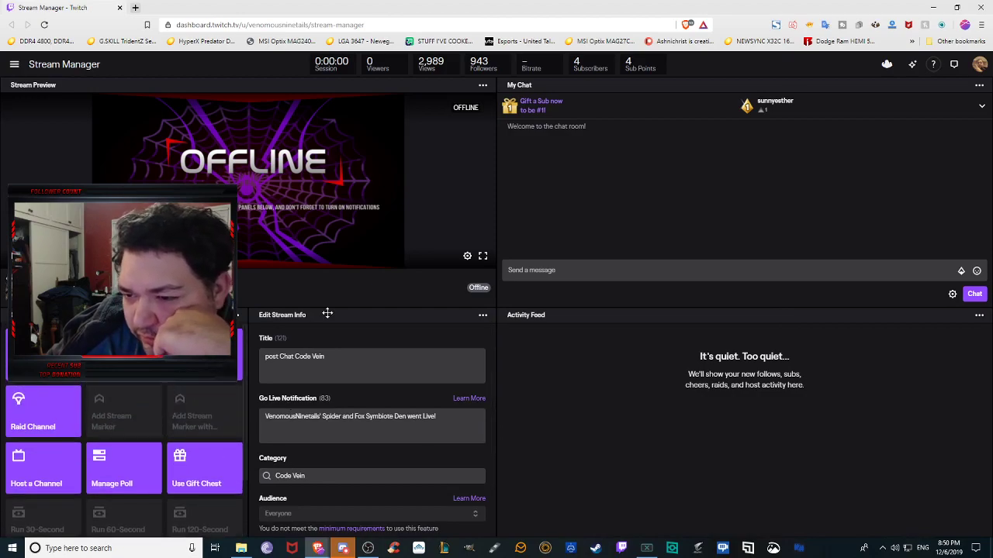
scroll(328, 336, "down", 1)
scroll(373, 372, "up", 1)
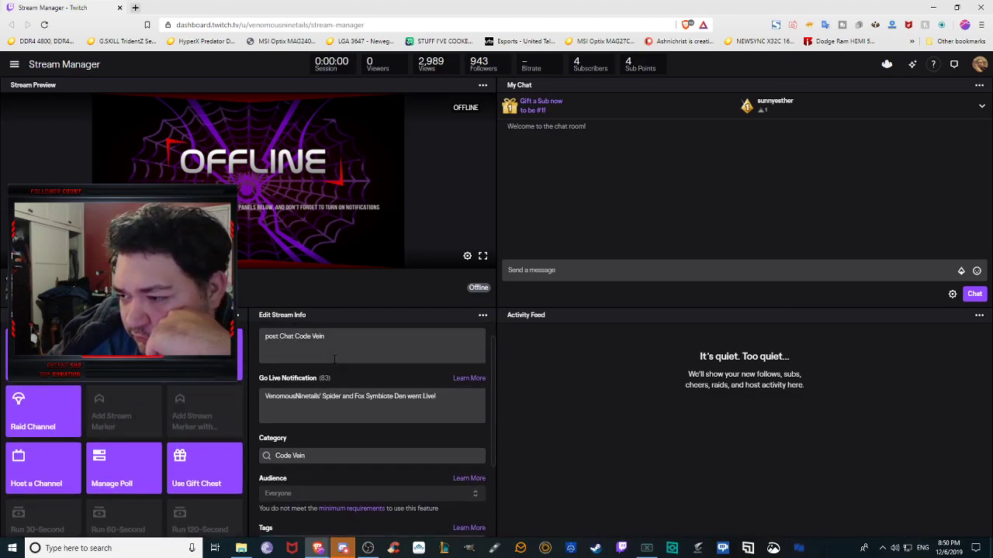
mouse_move(499, 317)
left_mouse_down()
mouse_move(518, 317)
mouse_move(506, 318)
left_mouse_up()
Step: Drop Activity Feed below the chat and place Edit Stream Info beside it
left_click_drag(639, 334, 637, 347)
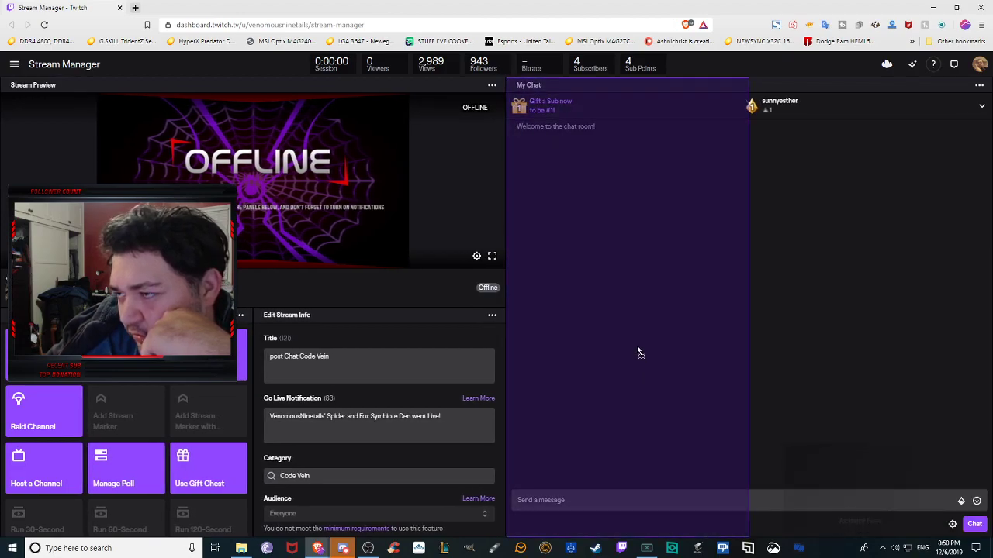
left_click_drag(725, 266, 681, 404)
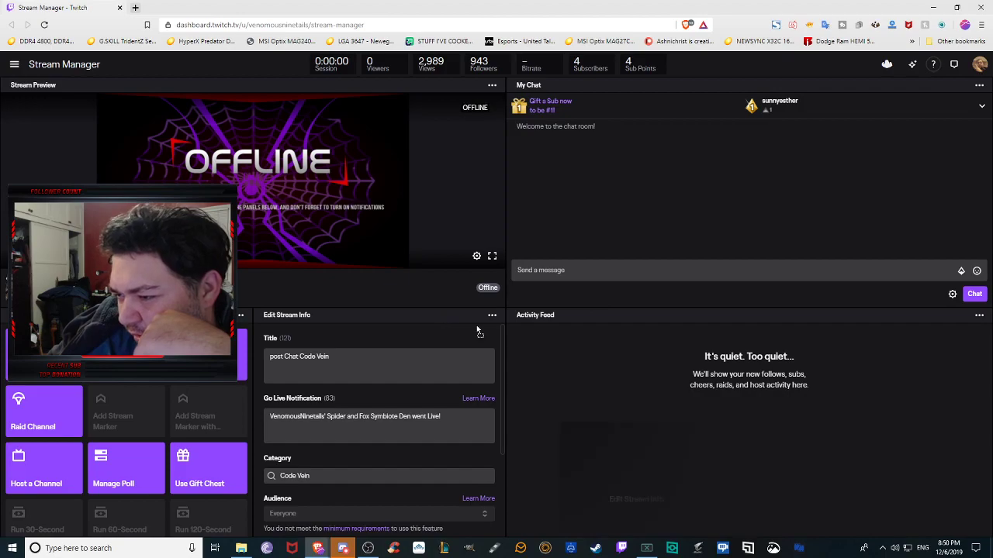
left_click_drag(479, 332, 553, 335)
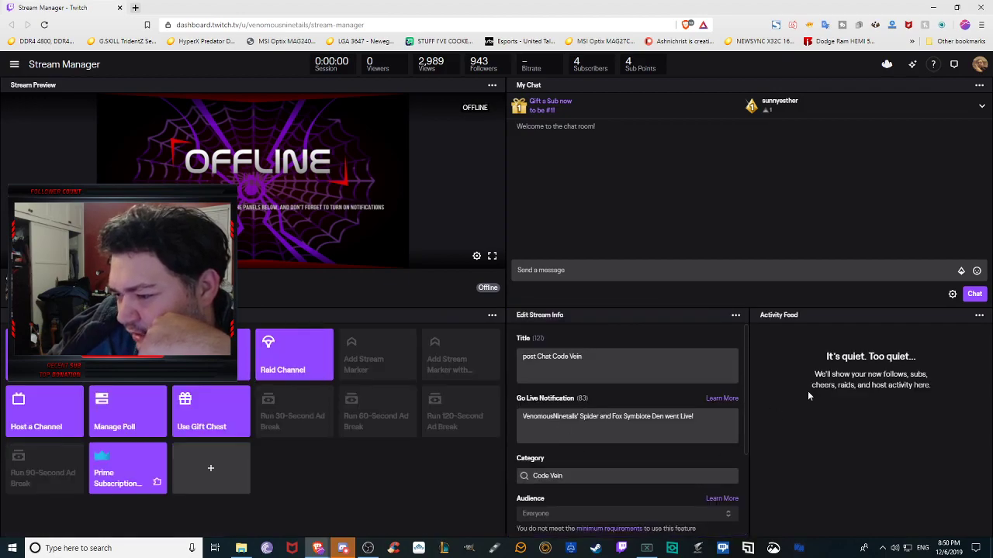
scroll(597, 436, "down", 2)
scroll(593, 440, "down", 2)
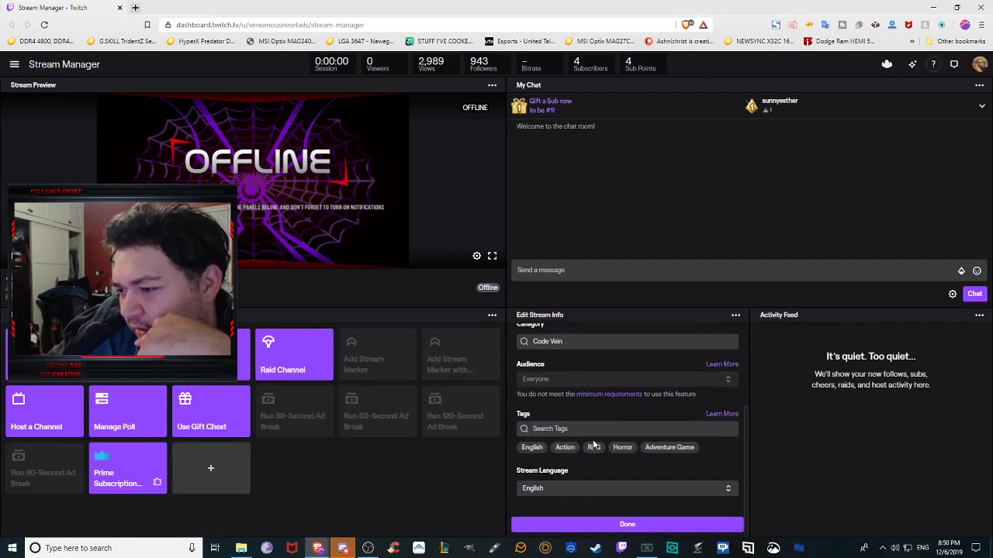
scroll(593, 440, "up", 4)
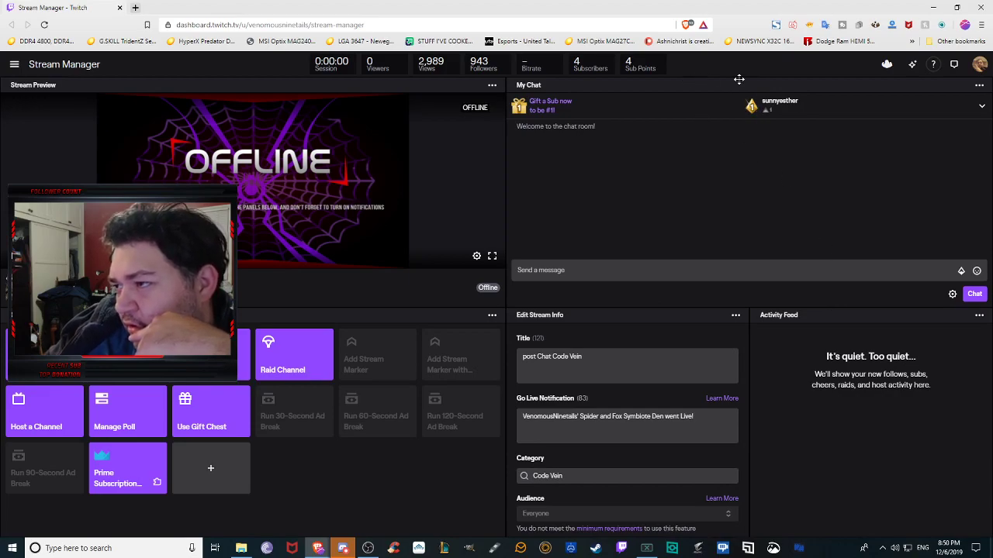
Step: Drag My Chat under Activity Feed on the right, leaving Edit Stream Info full-height in the middle
left_click_drag(733, 86, 840, 420)
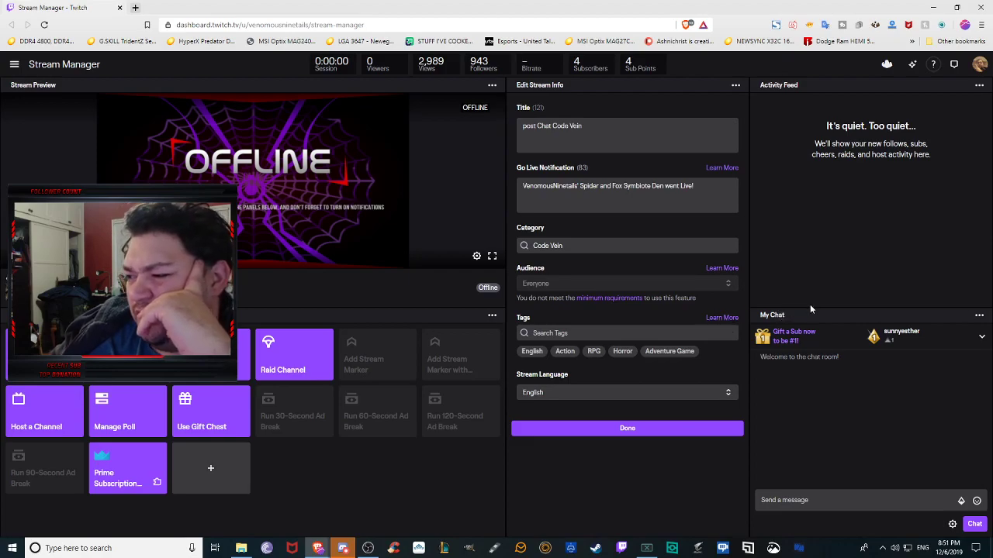
left_click_drag(809, 309, 823, 190)
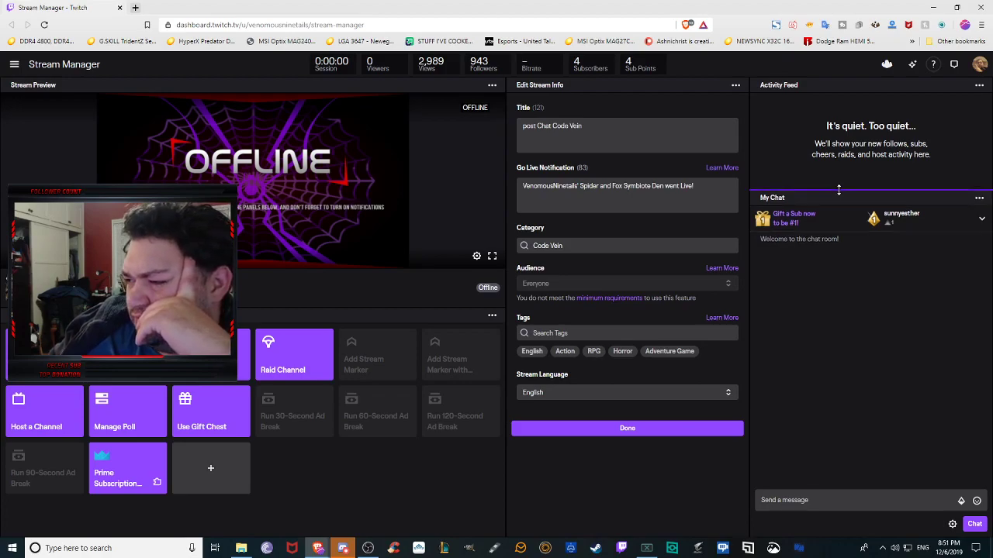
left_click_drag(839, 190, 855, 65)
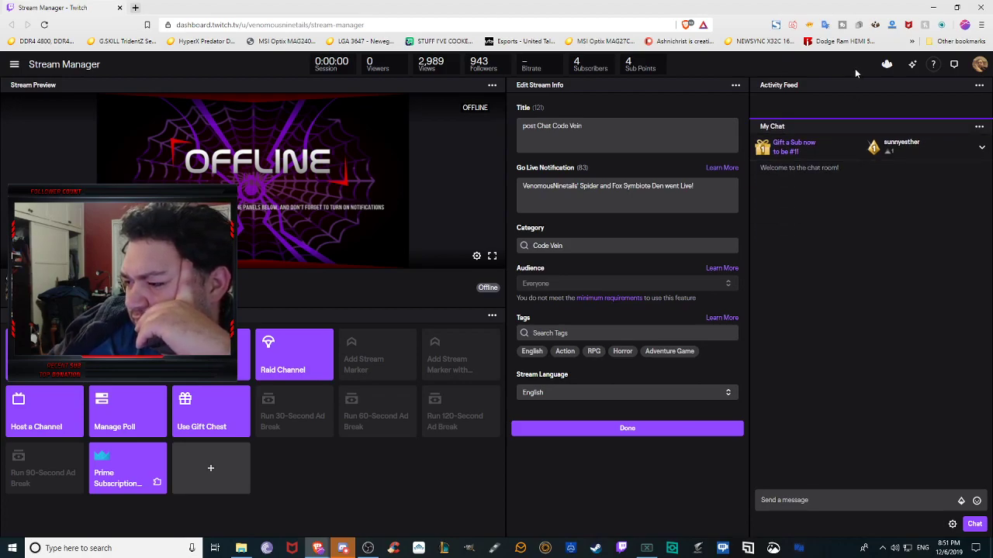
left_click_drag(807, 118, 794, 214)
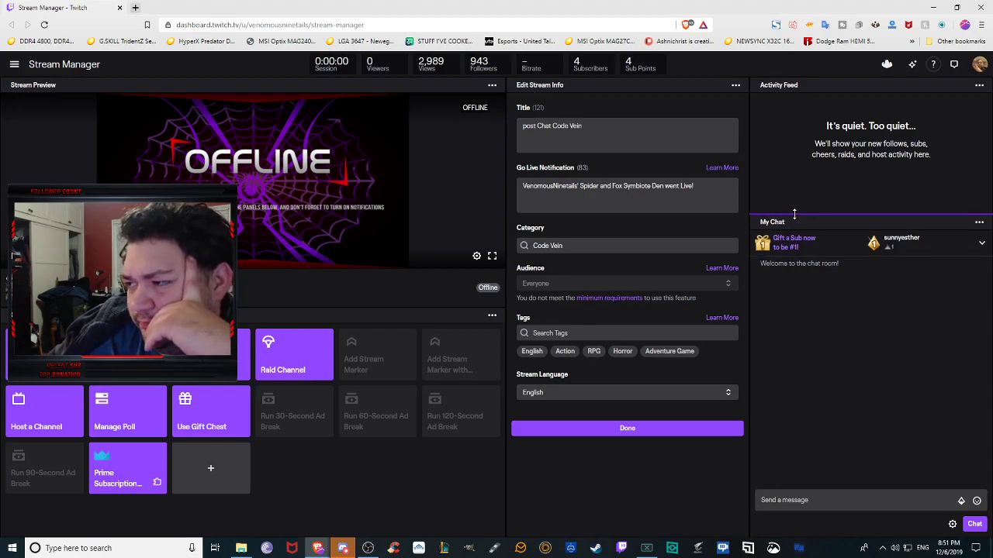
left_click_drag(795, 214, 794, 215)
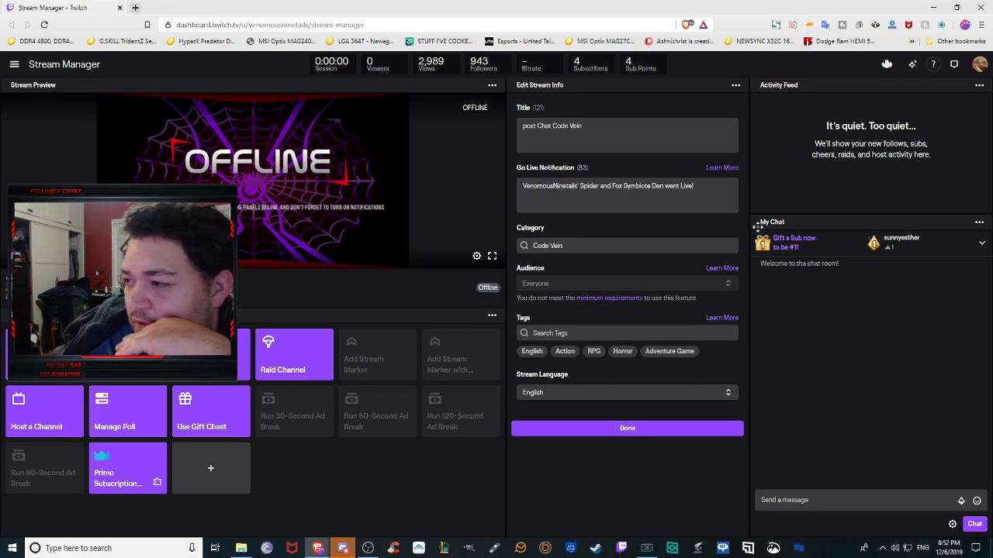
left_click_drag(799, 217, 797, 308)
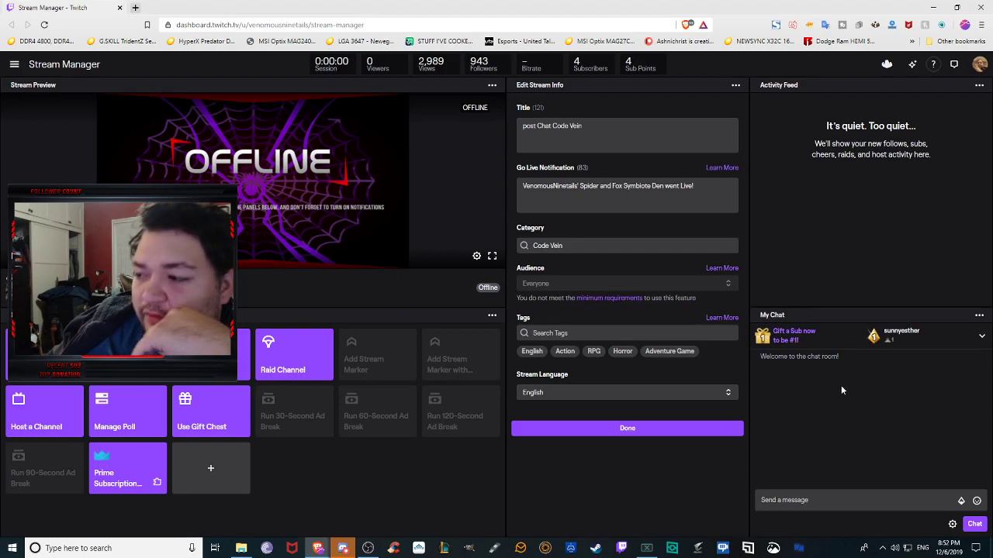